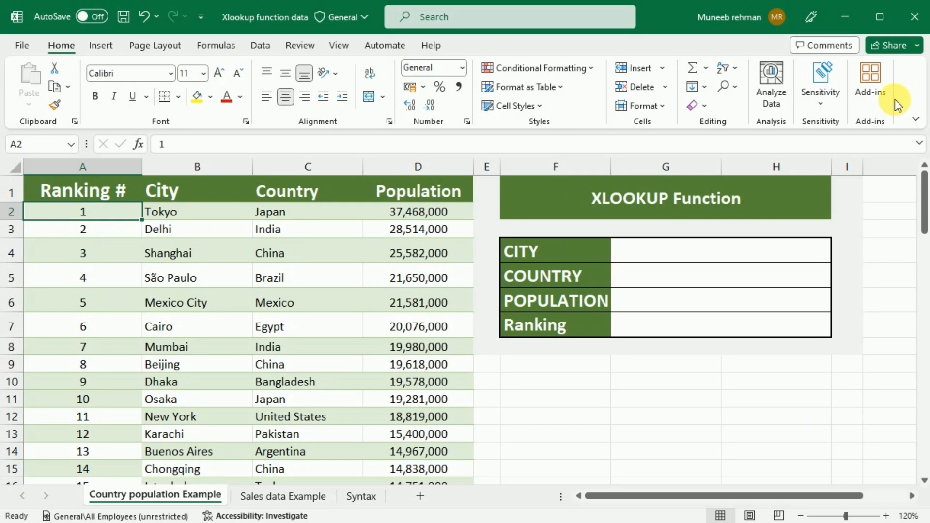
- Enter =XLOOKUP(G4,B:B,C:C) in the COUNTRY cell G5 to return the city's country
click(691, 285)
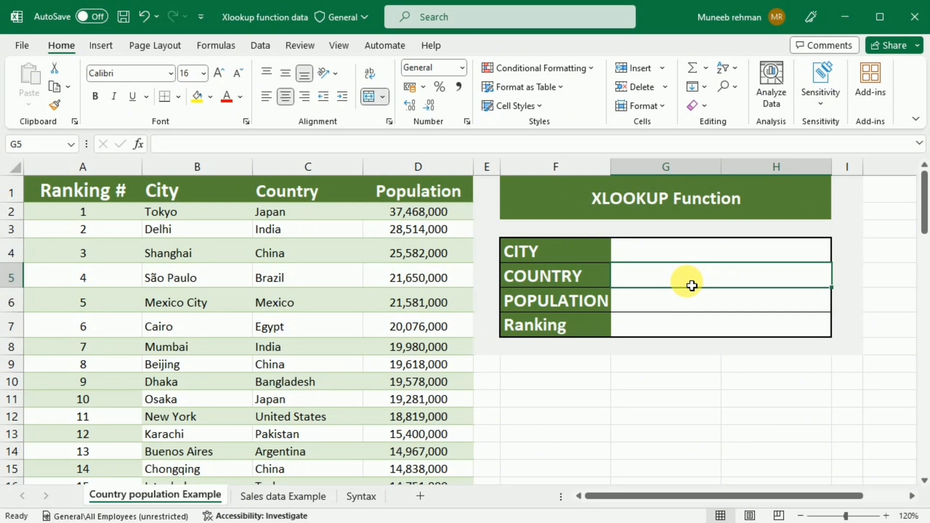
text(=)
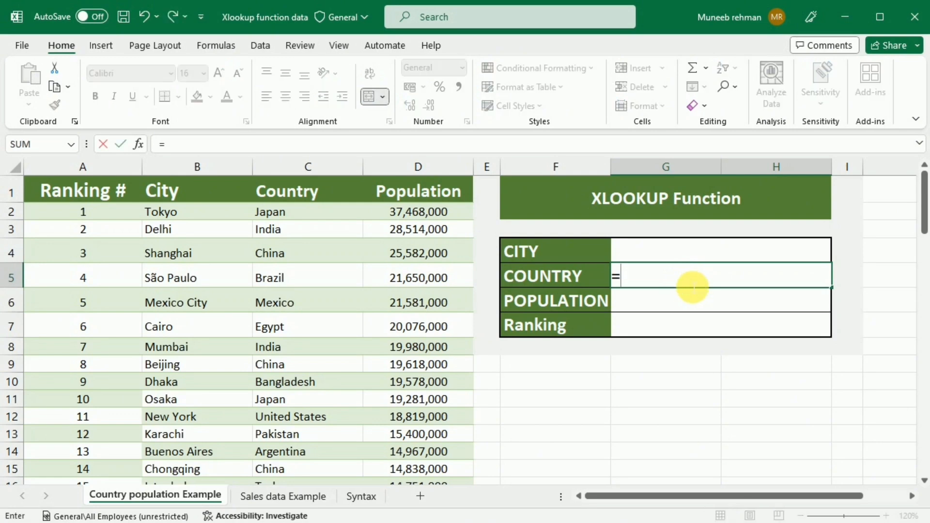
text(xlookup)
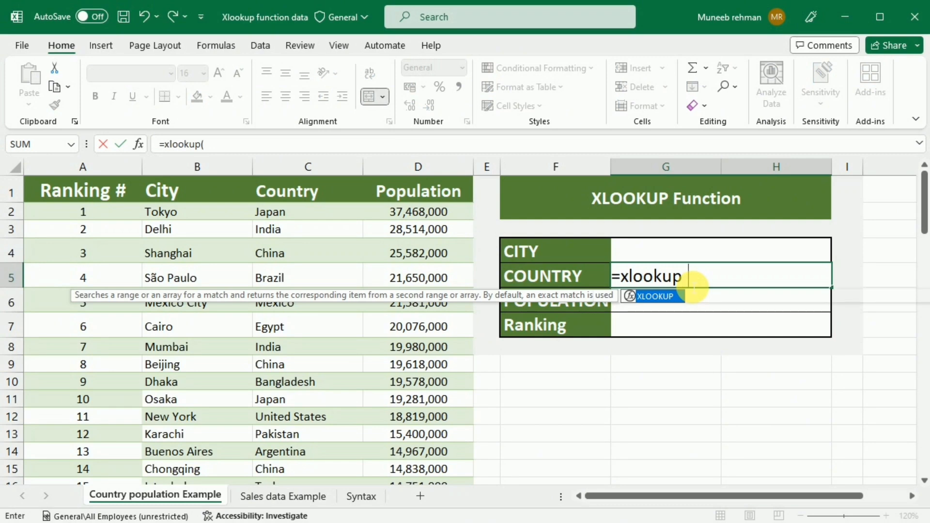
text(()
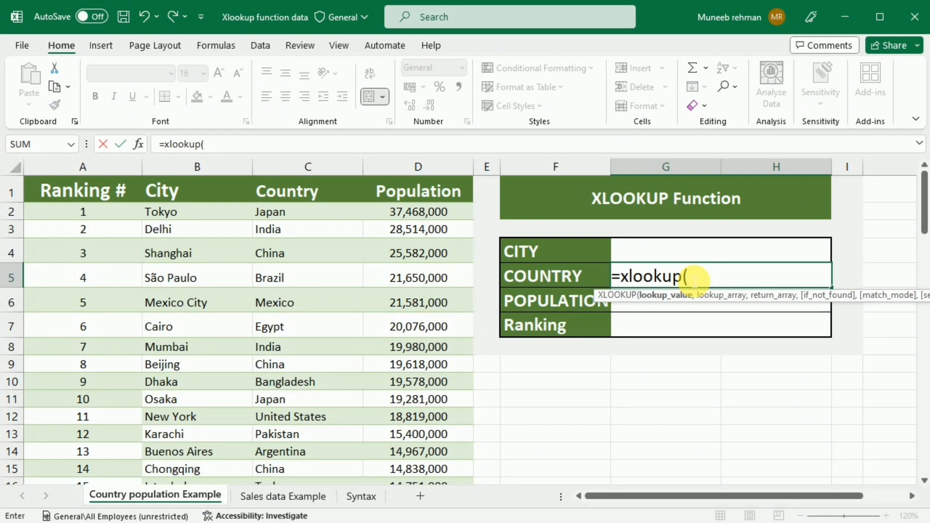
click(686, 254)
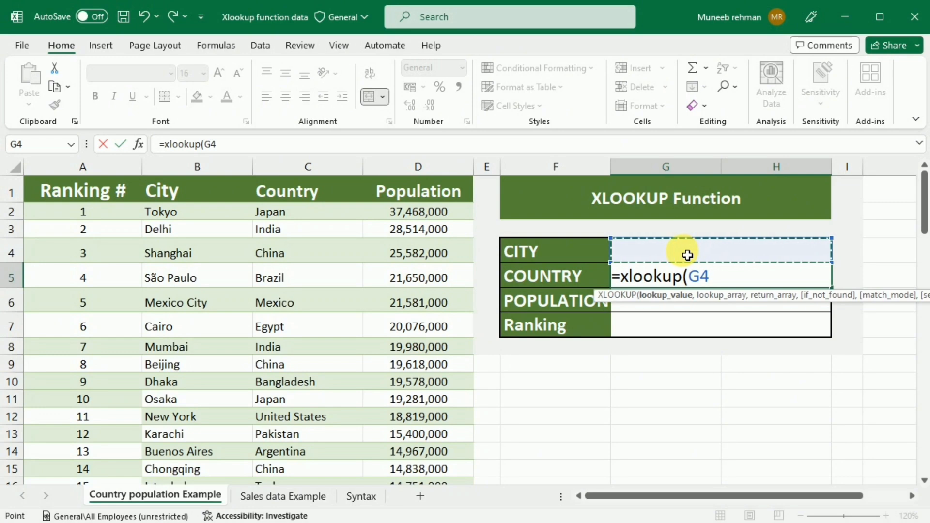
text(,)
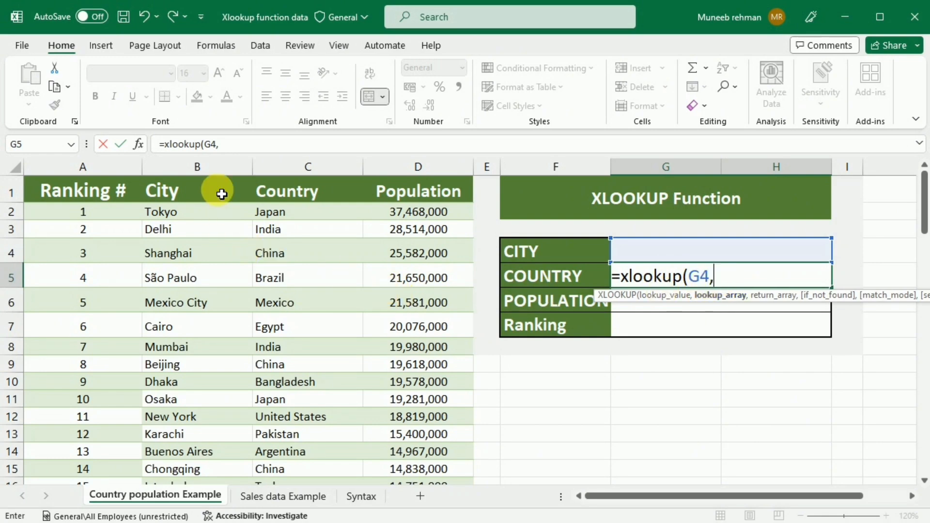
click(227, 180)
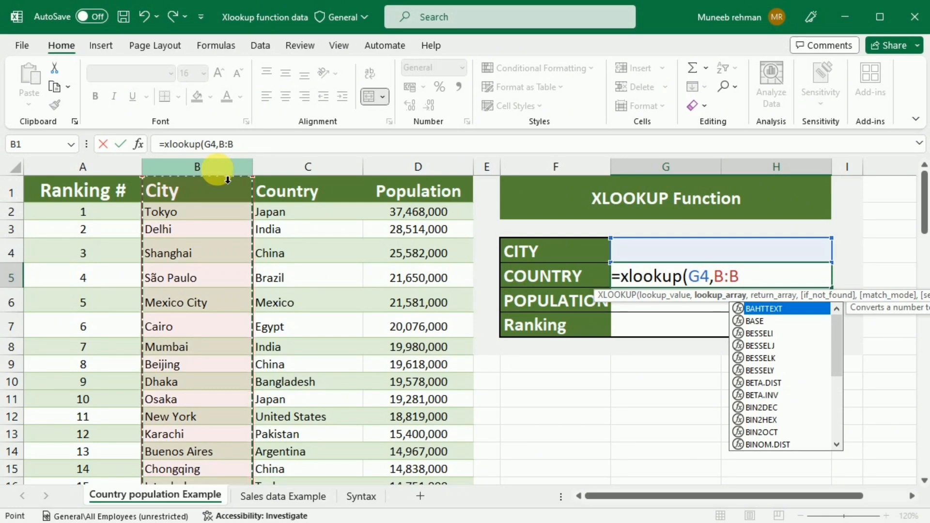
text(,)
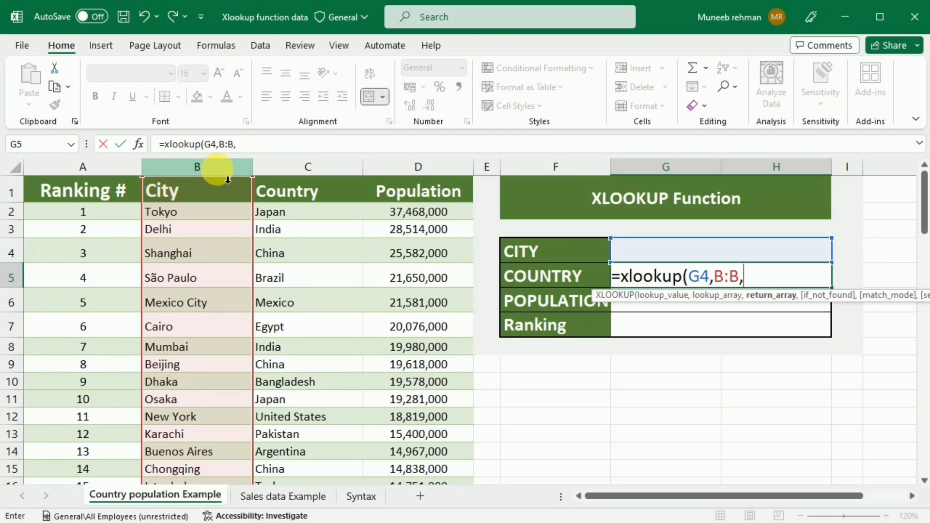
click(307, 178)
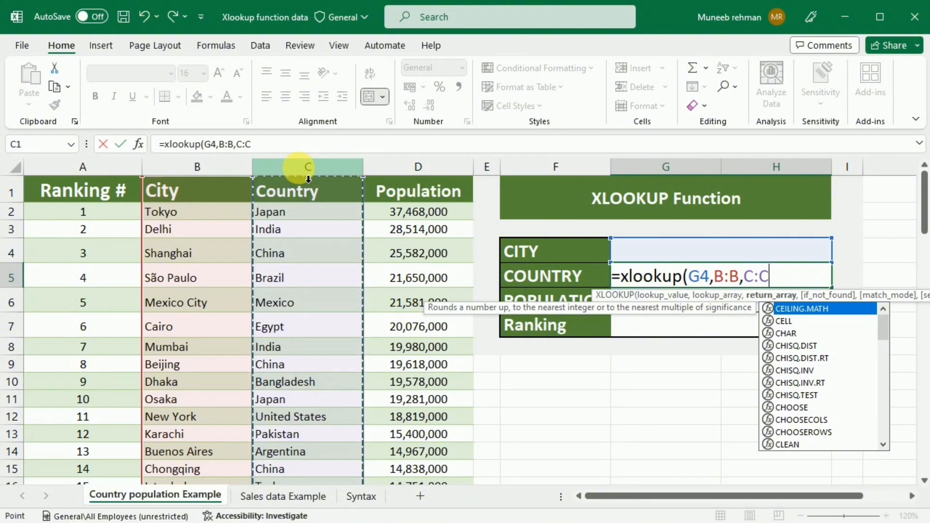
text())
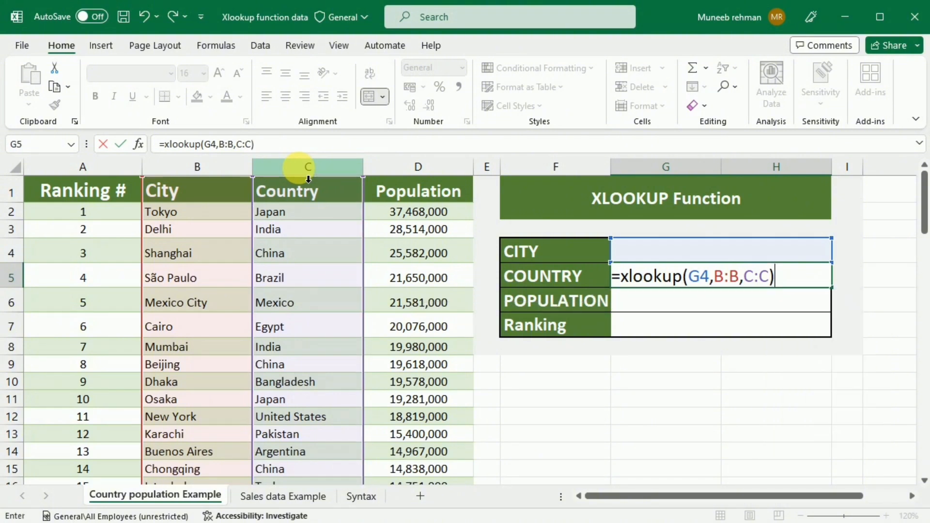
click(741, 258)
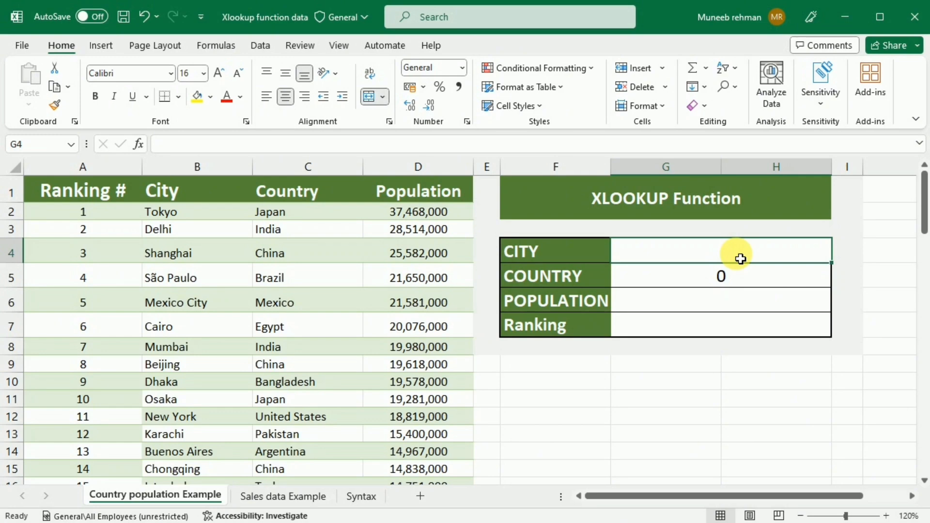
- Enter Osaka as the CITY so COUNTRY shows Japan, and copy the COUNTRY formula text
double_click(741, 260)
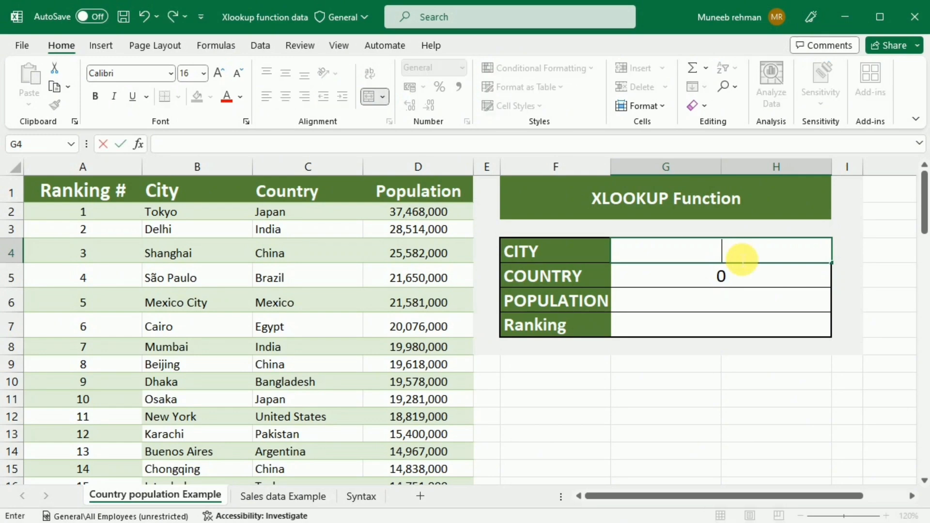
text(Osaka)
key(Return)
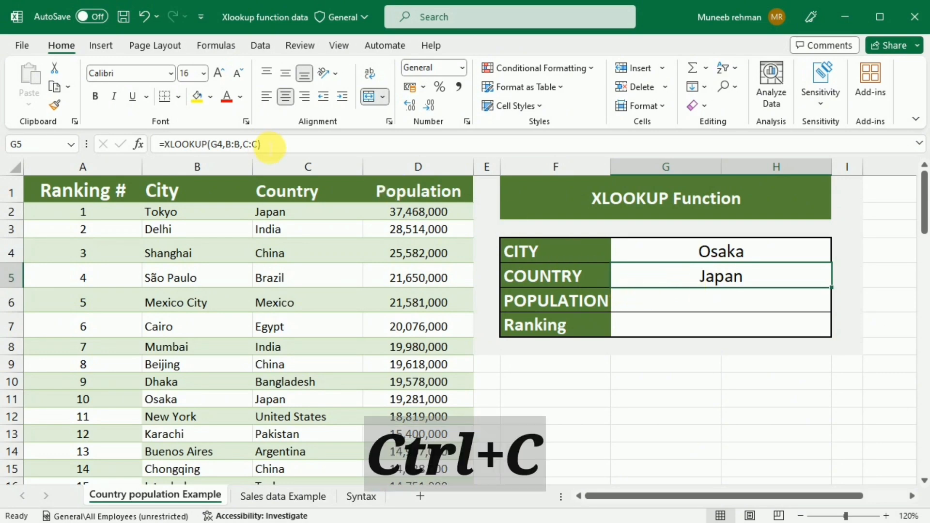
drag(269, 145, 205, 154)
key(Return)
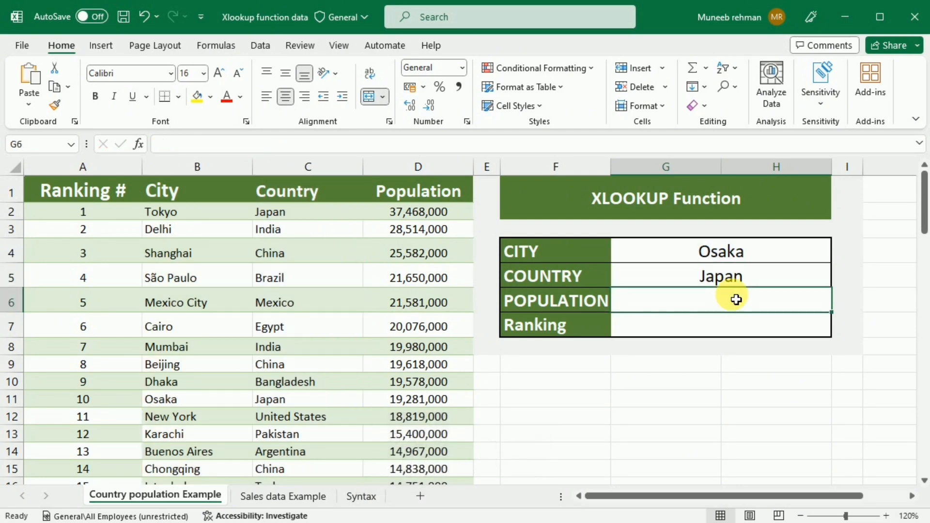
- Paste the lookup into POPULATION as =XLOOKUP(G4,B:B,D:D), showing 19281000 for Osaka
click(420, 148)
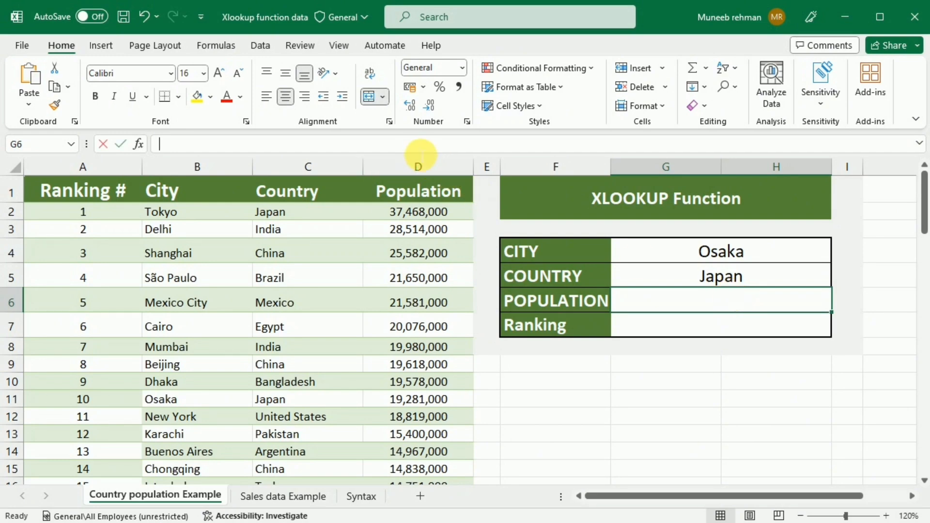
text(=)
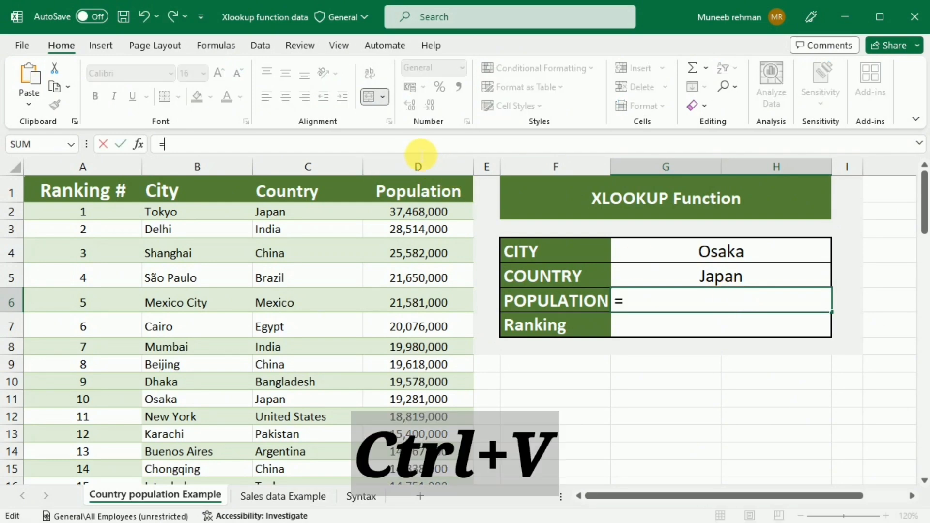
key(ctrl+v)
click(259, 145)
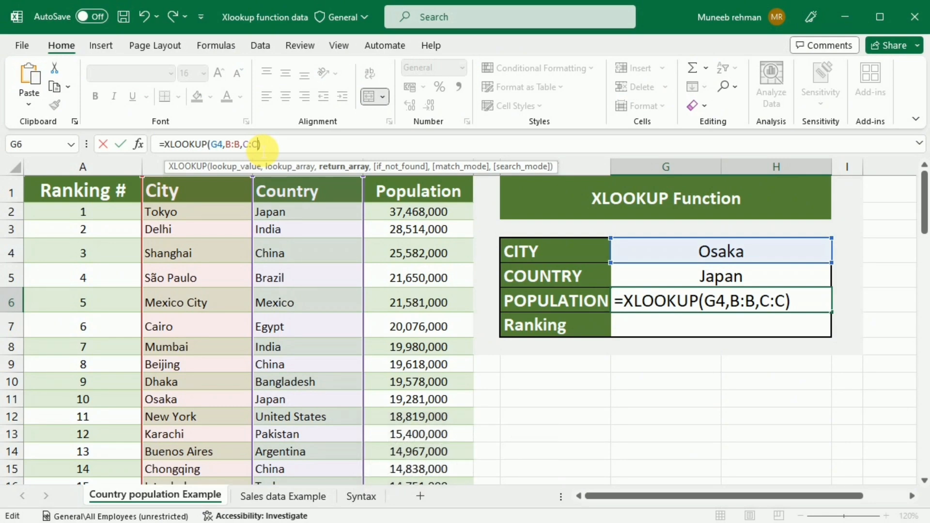
key(BackSpace)
key(BackSpace)
key(BackSpace)
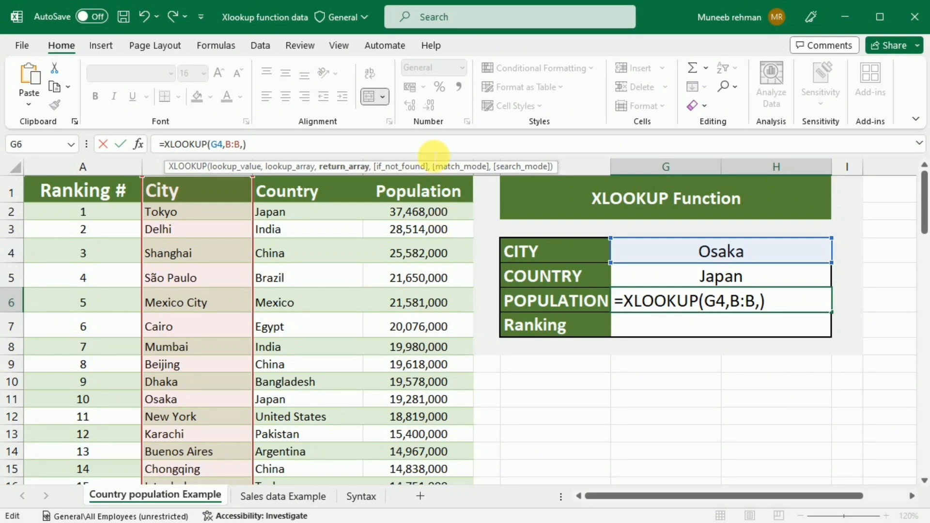
click(451, 167)
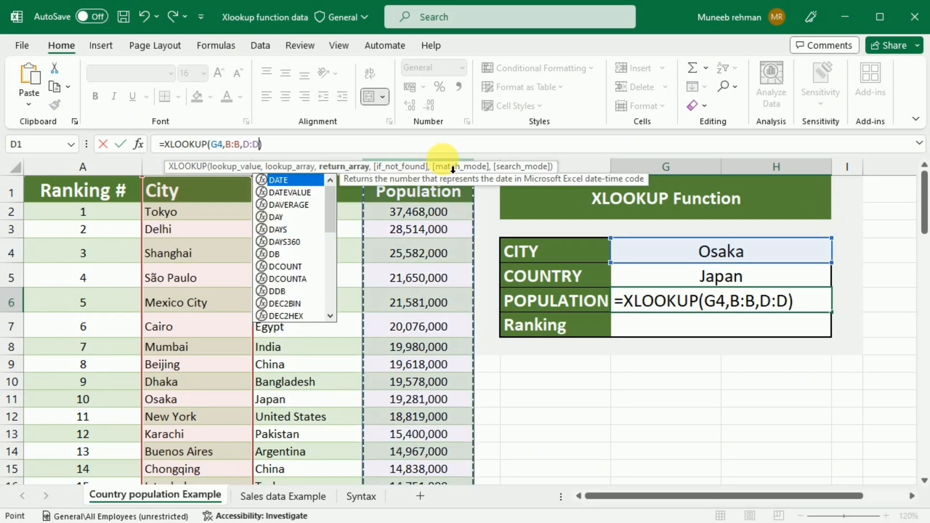
key(Return)
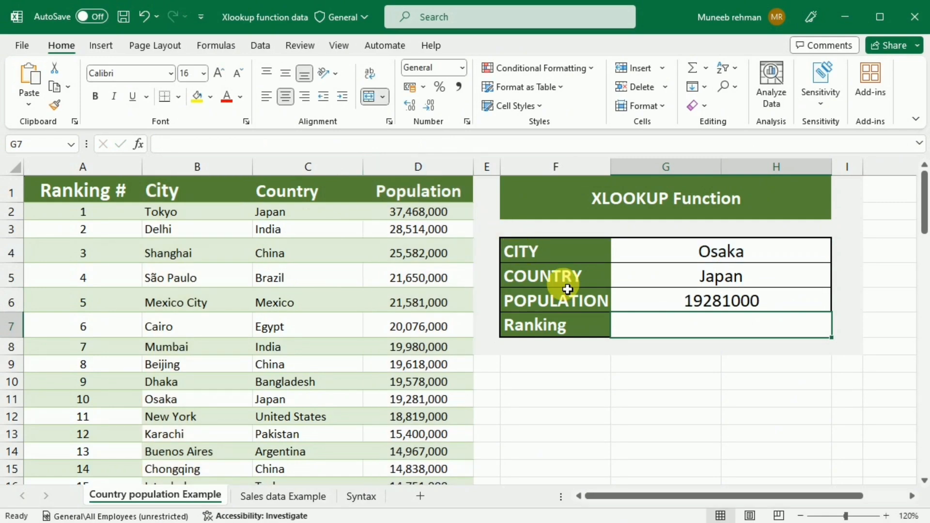
click(288, 145)
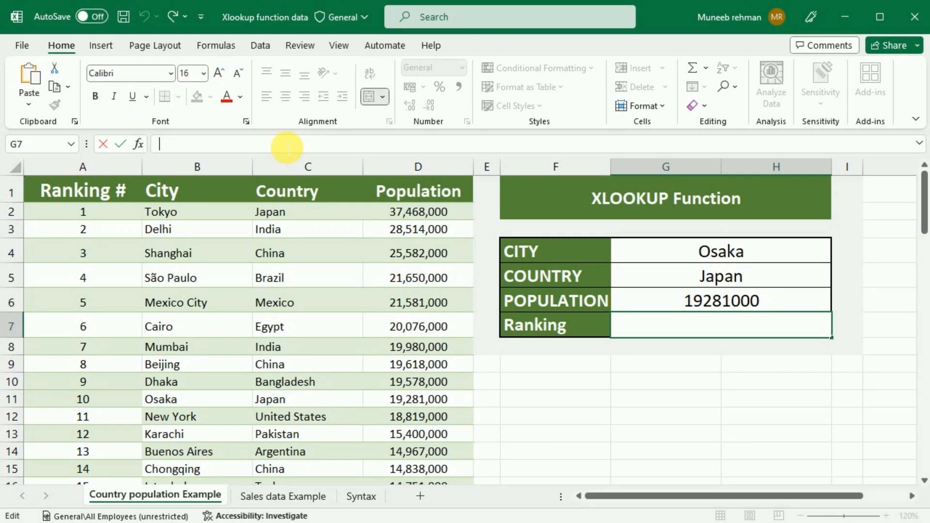
- Make Ranking =XLOOKUP(G4,B:B,A:A), returning the Ranking # column, then reselect the CITY cell
text(=)
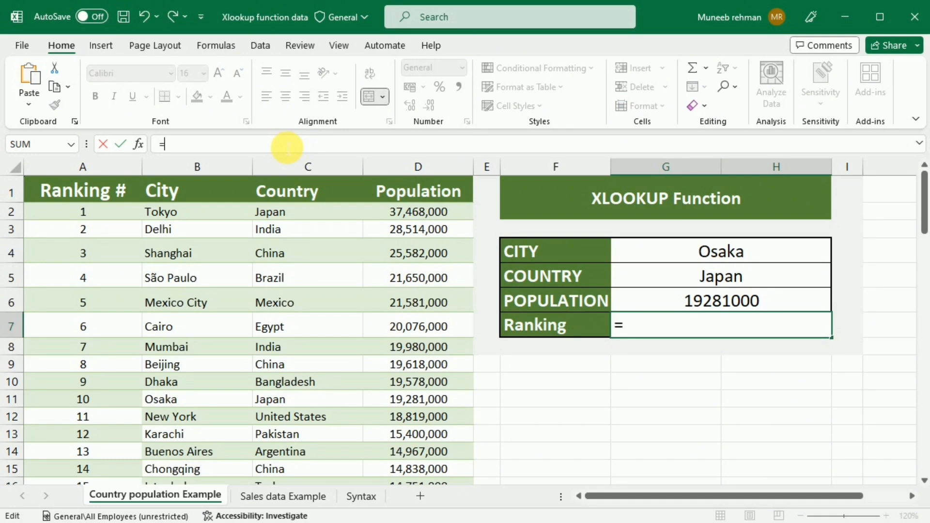
text(XLOOKUP(G4,B:B,C:C))
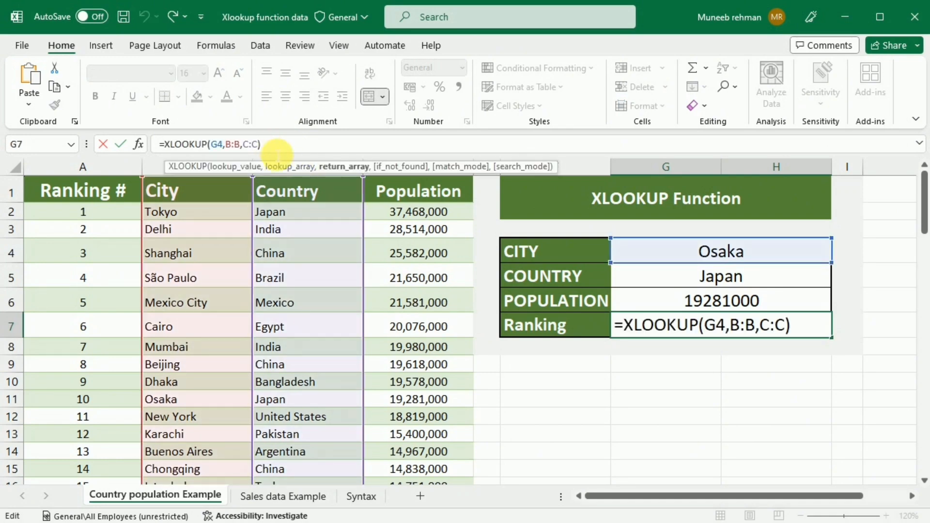
drag(266, 152, 247, 160)
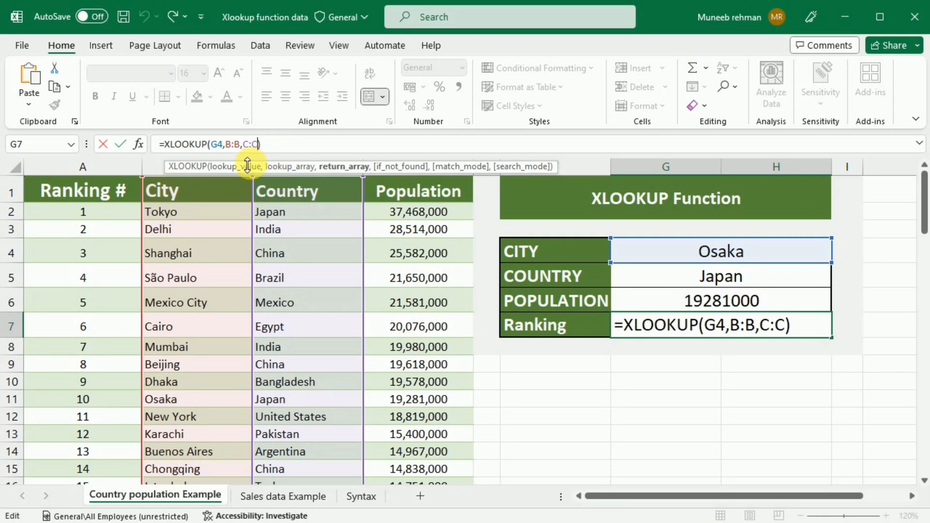
key(BackSpace)
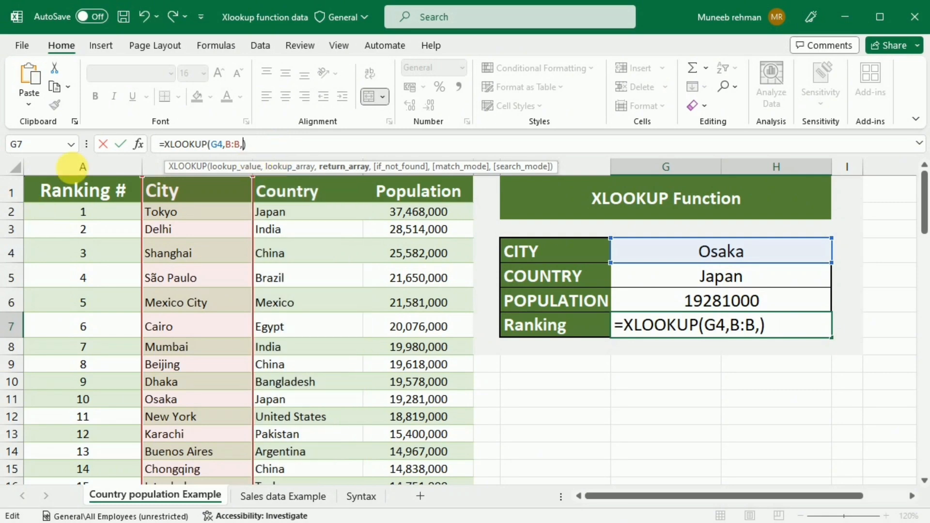
click(120, 180)
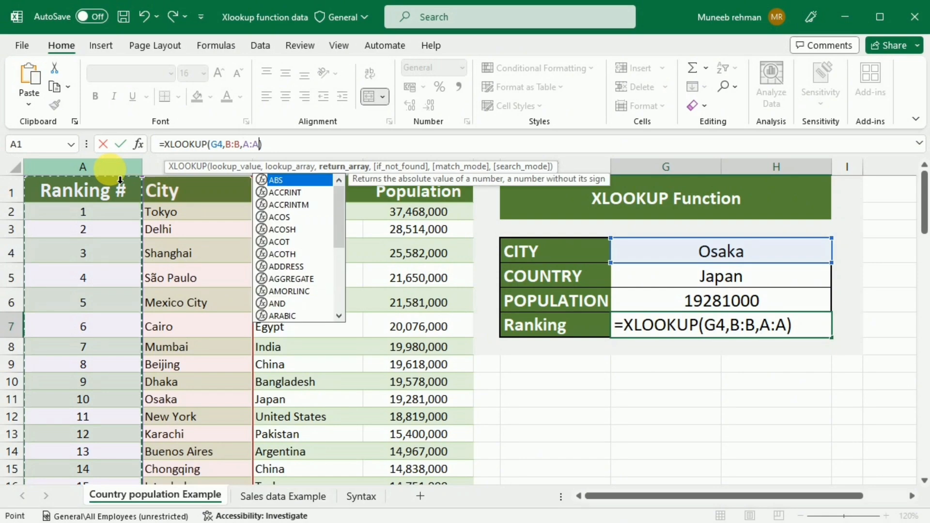
key(Return)
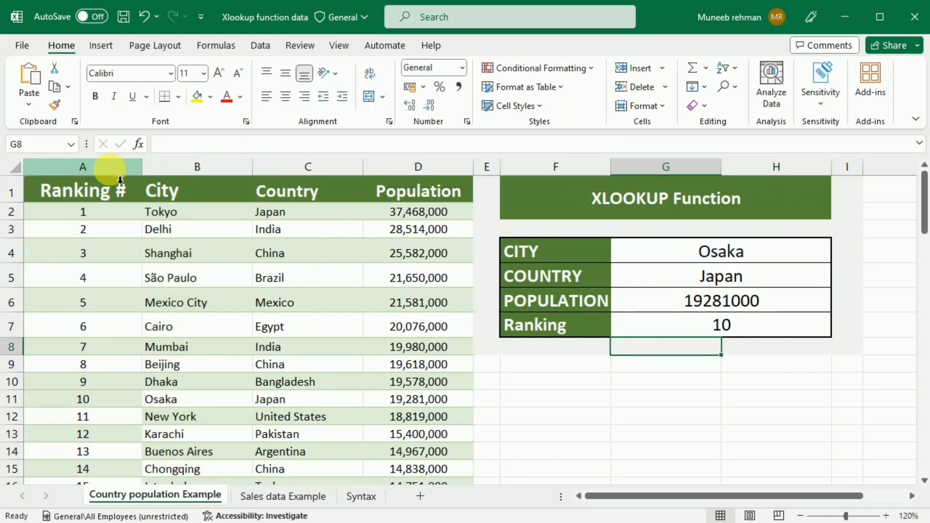
click(707, 337)
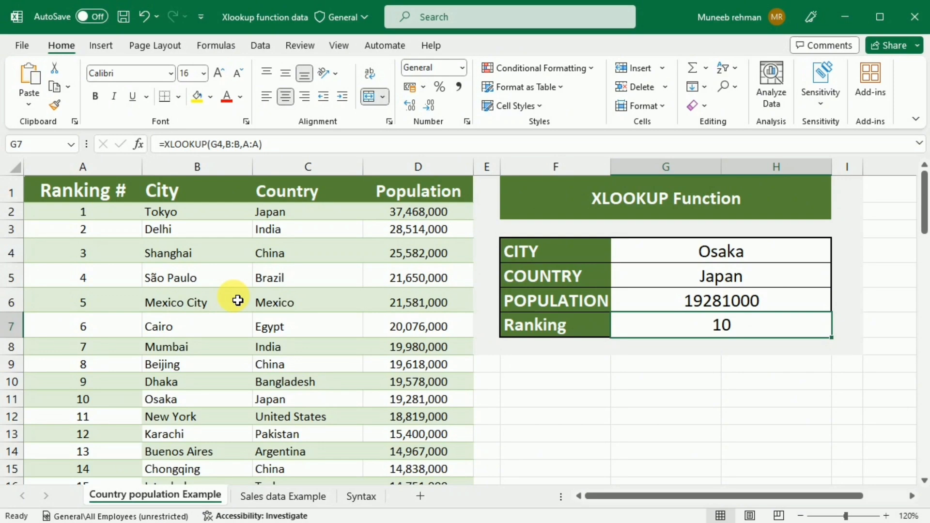
click(729, 253)
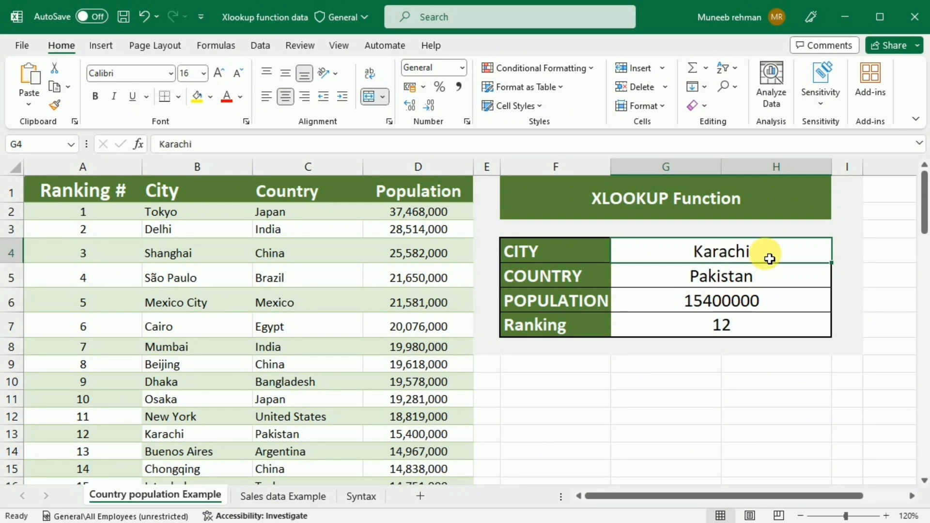
- Replace the city with Lahore (Pakistan, 11738000, 26) and move to the Sales data Example sheet
key(Delete)
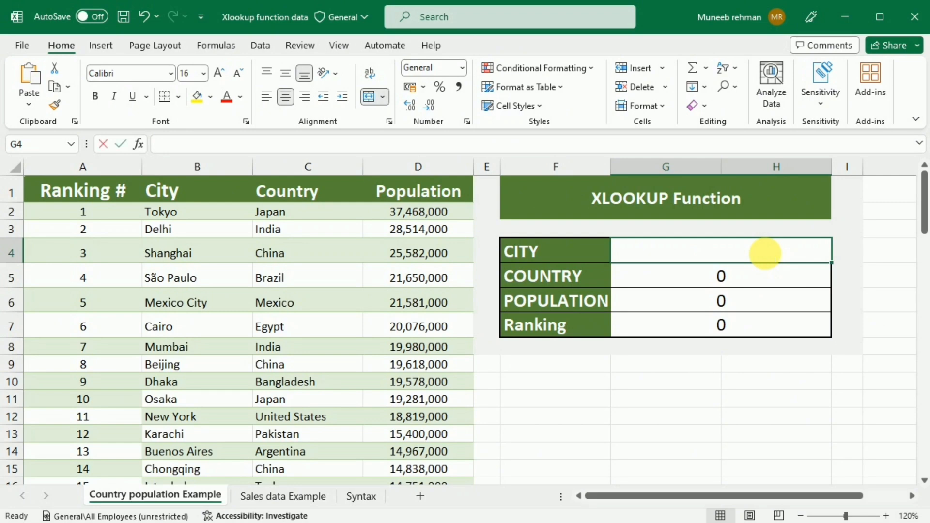
text(Lahore)
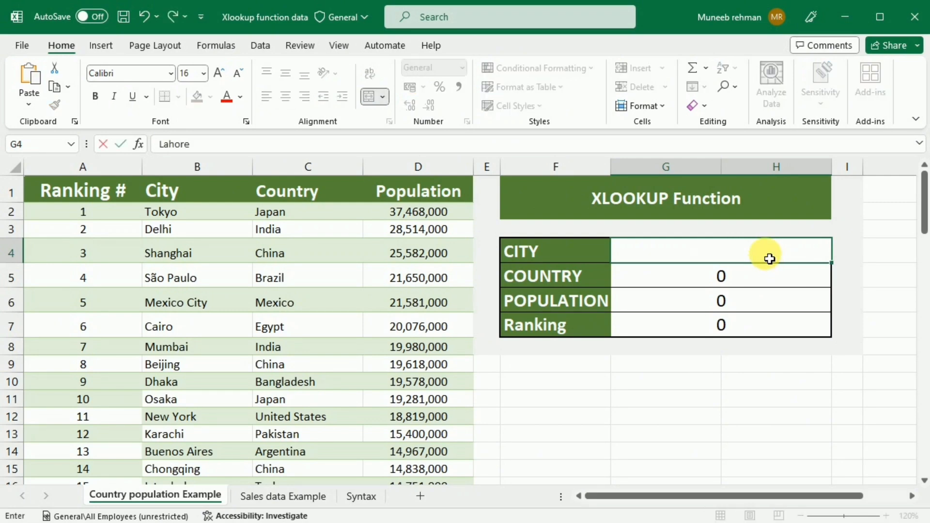
key(Return)
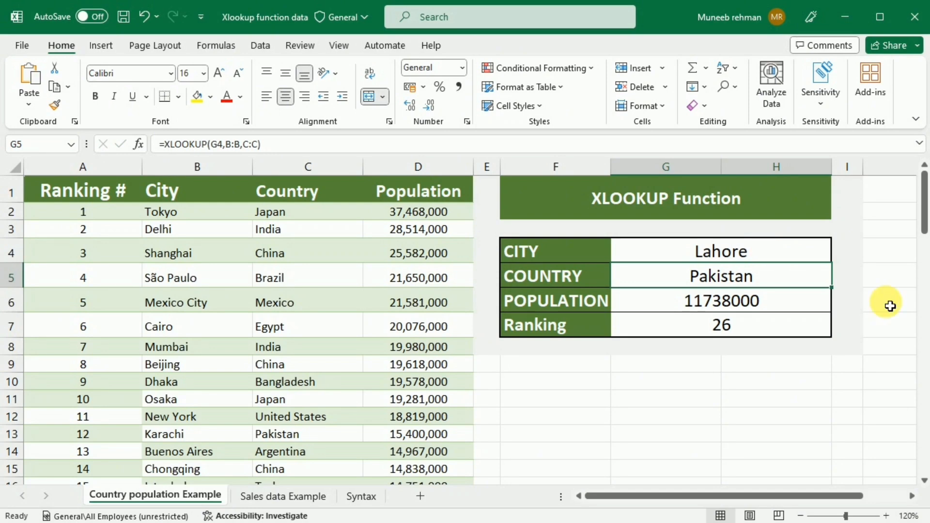
key(ctrl+Page_Down)
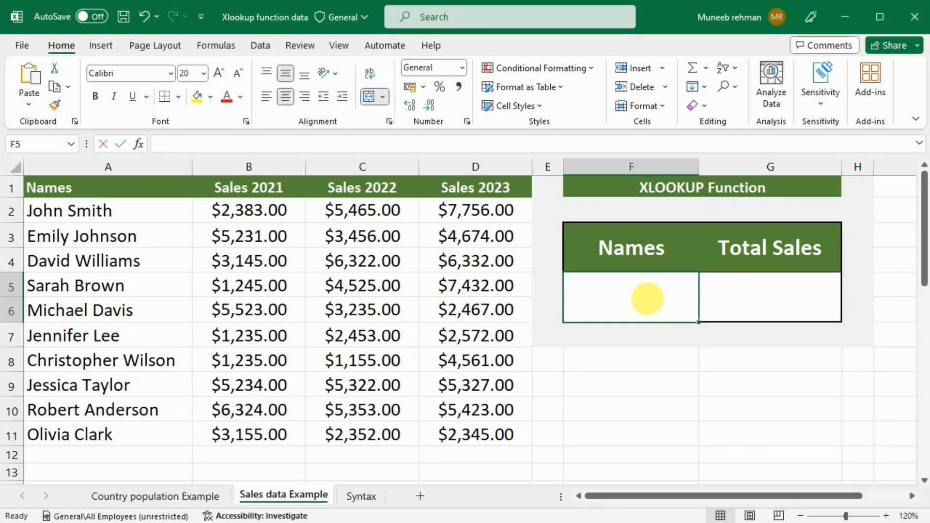
- Type a misspelled salesperson name into Names and put the cursor in the Total Sales formula bar
text(Joh)
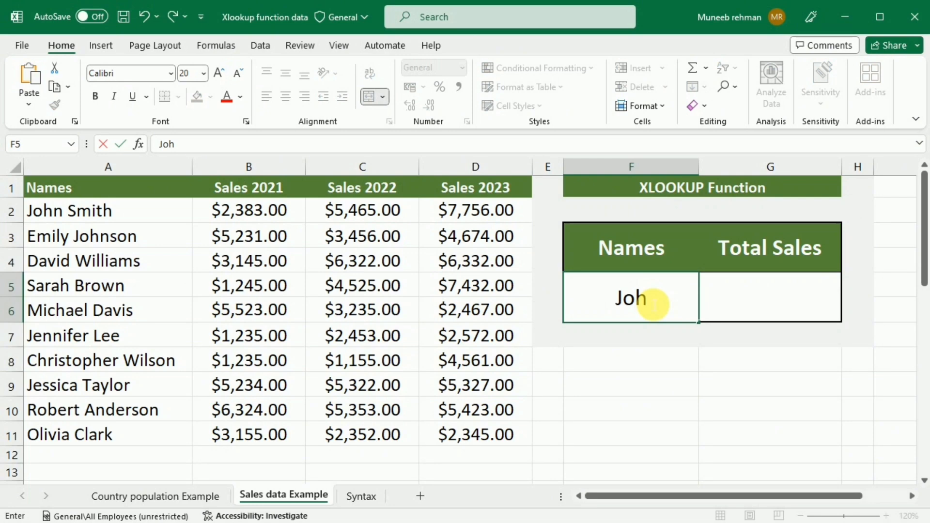
text(n Simth)
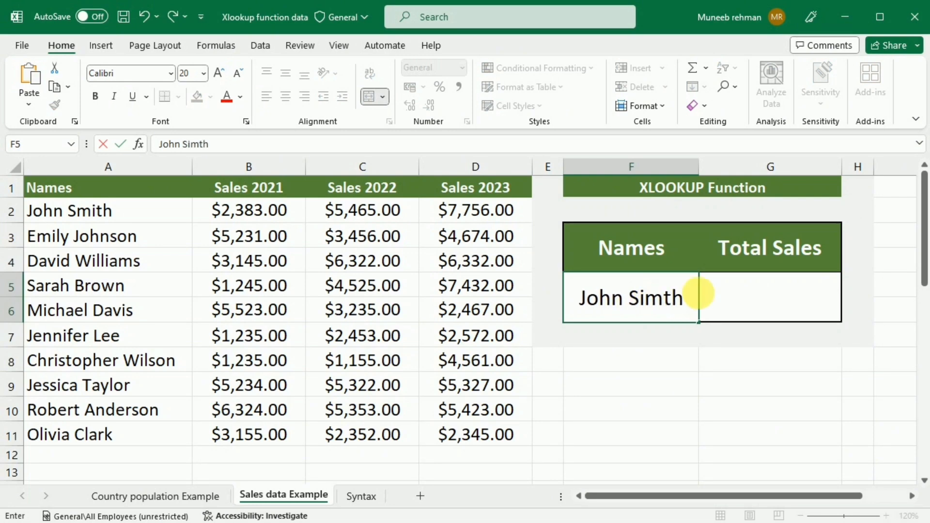
click(769, 310)
click(397, 145)
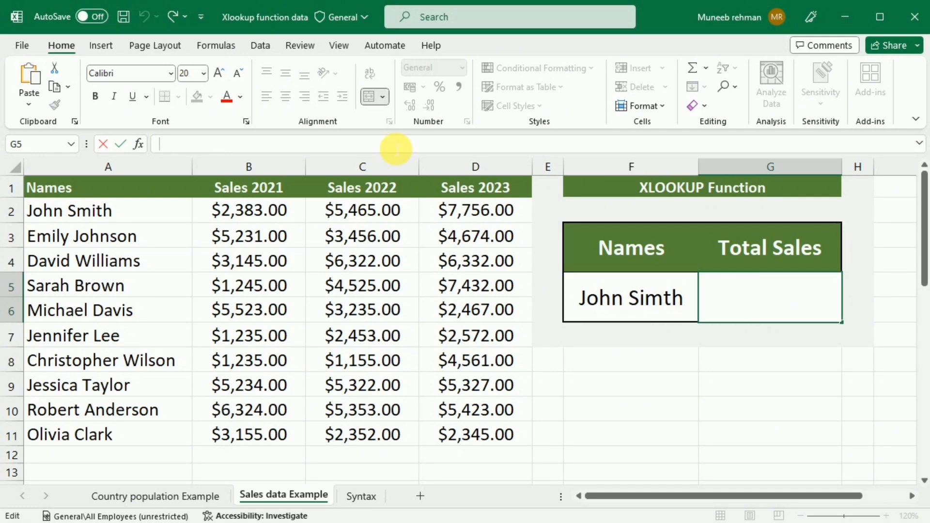
- Write =xlookup(F5,A2:A11,B2:B11+C2:C11+D2:D11, "NOT FOUND" in Total Sales
text(=xlooku)
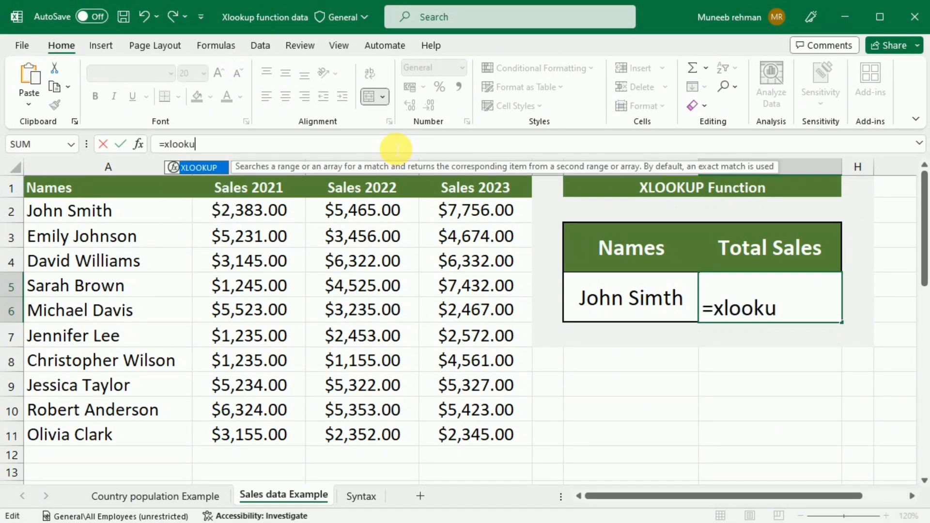
text(p()
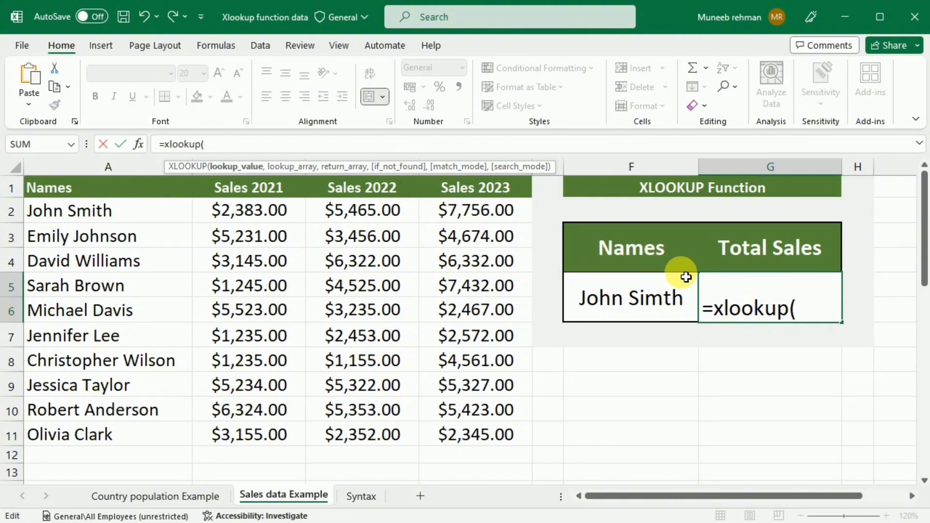
click(629, 304)
text(,)
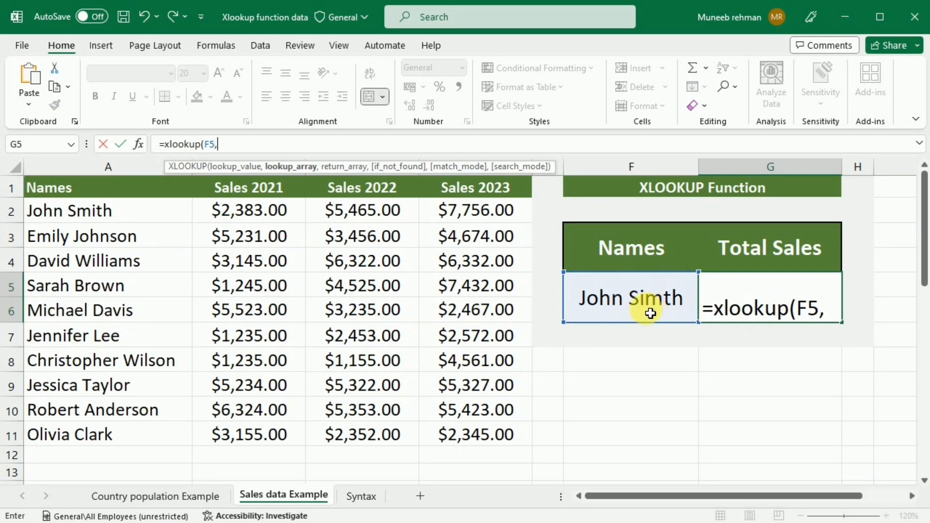
drag(108, 210, 128, 442)
text(,)
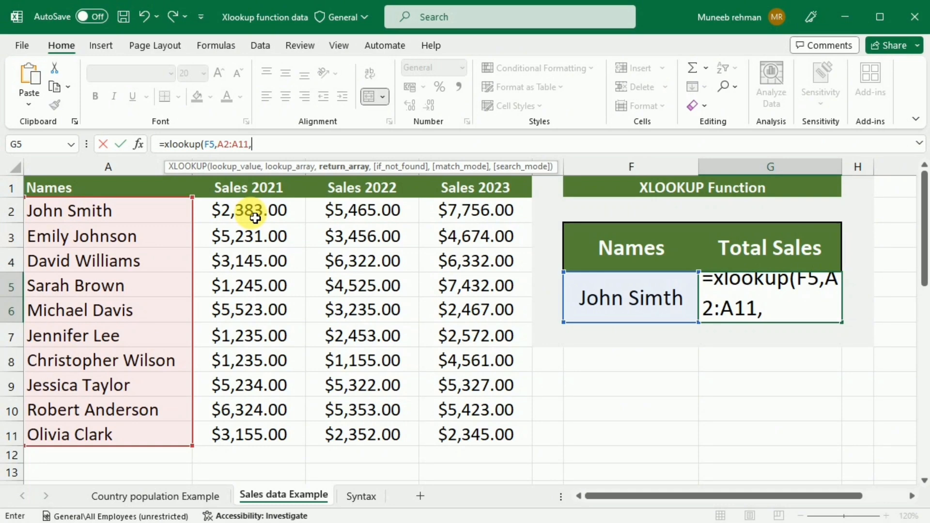
drag(267, 216, 245, 437)
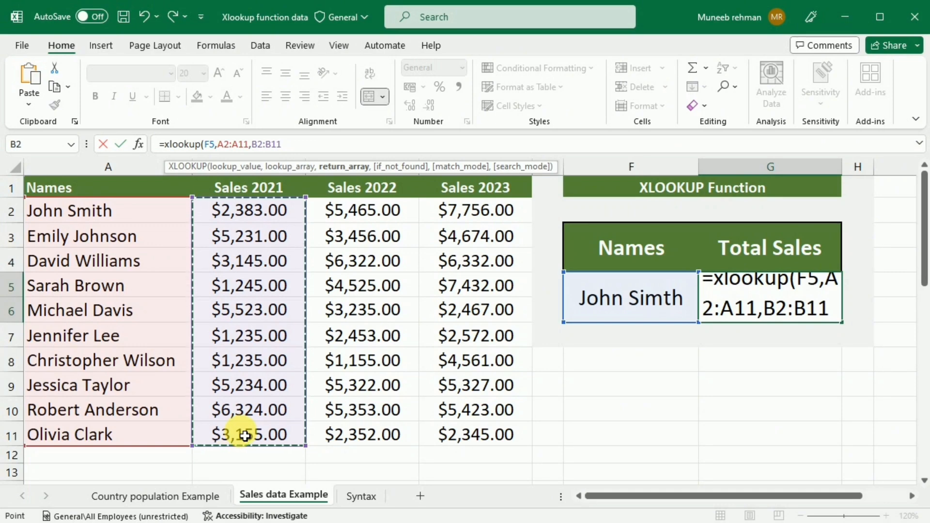
text(+)
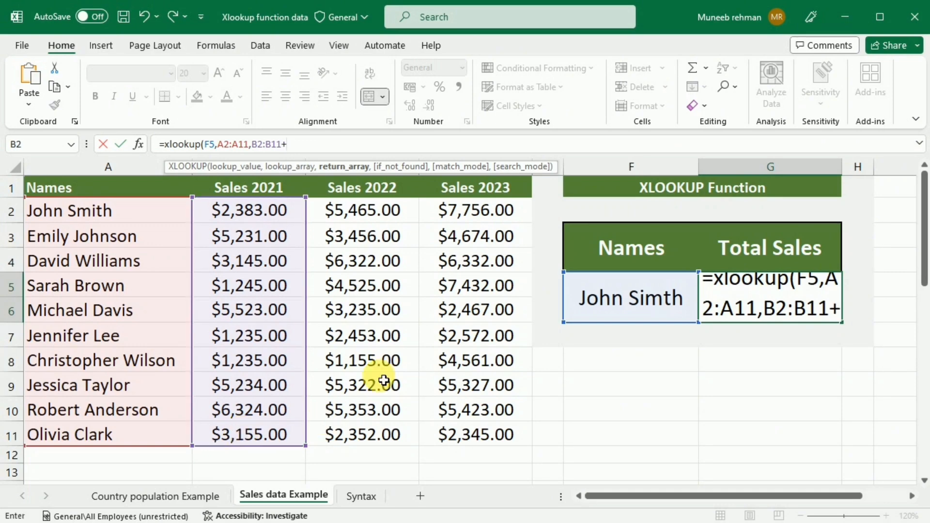
drag(355, 211, 330, 438)
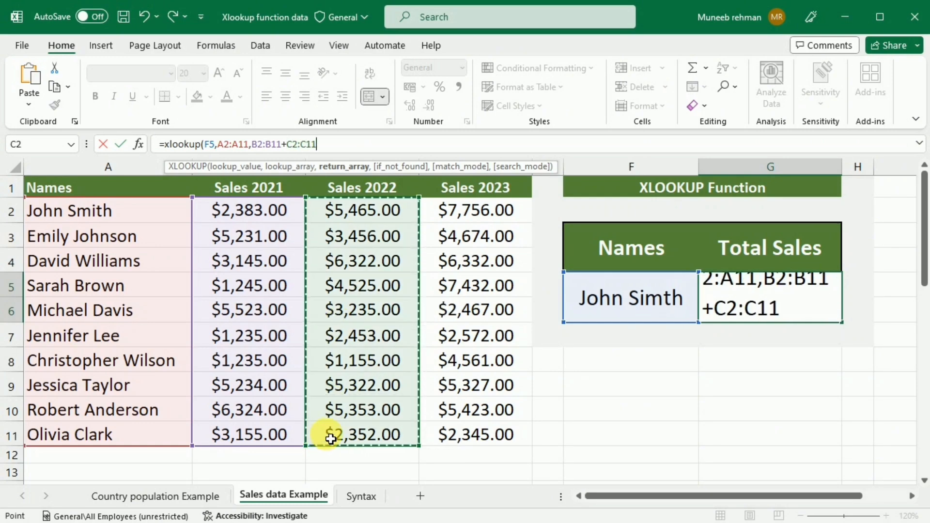
text(+)
drag(475, 210, 479, 431)
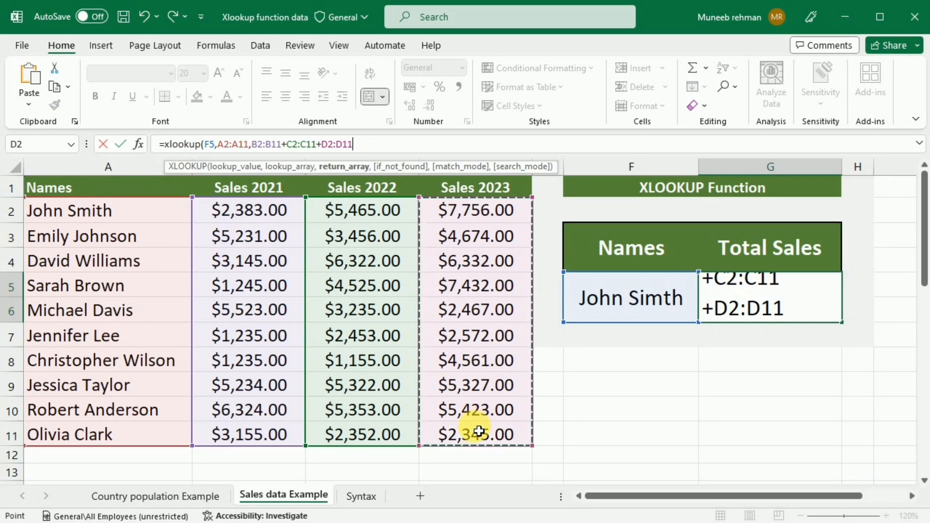
text(,)
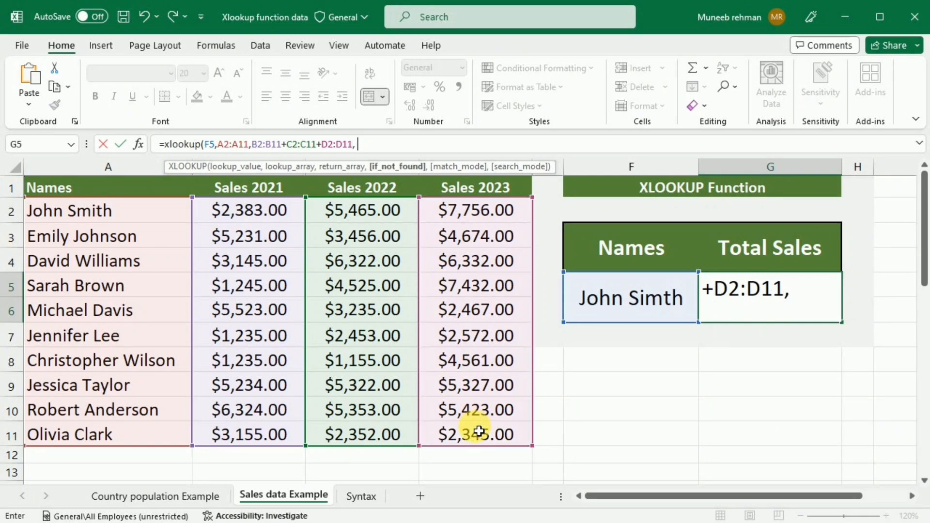
text( "NOT FOUND")
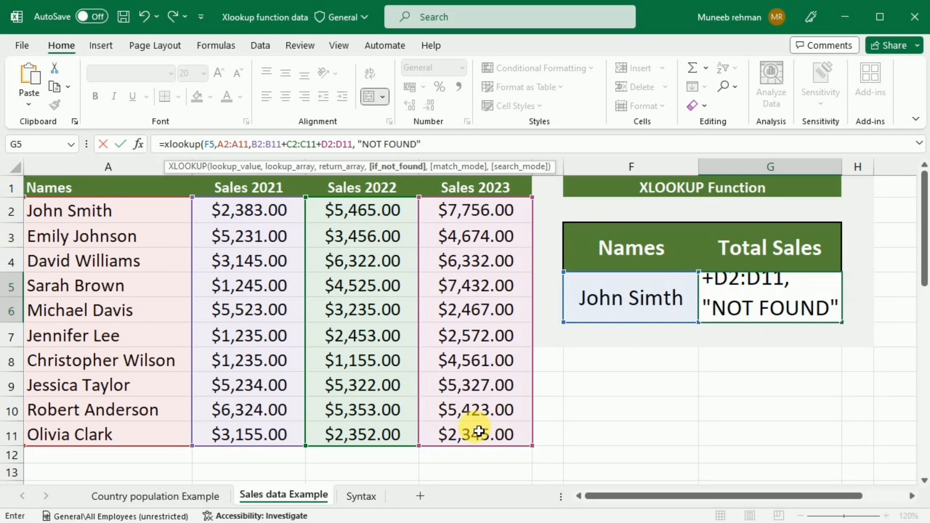
- Close and confirm the Total Sales formula, which shows NOT FOUND, and reselect the name cell
text())
key(Return)
click(601, 306)
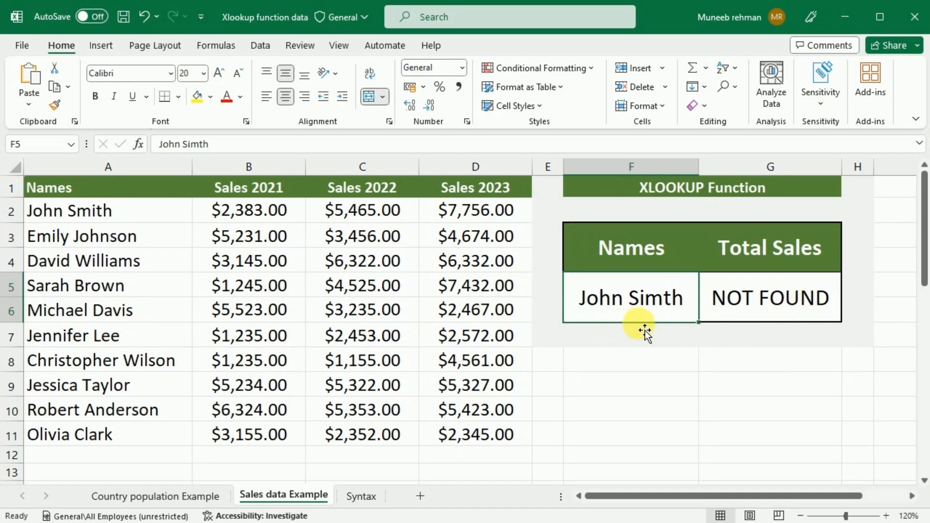
- Fix the misspelled name's swapped letter so Total Sales shows 15604
click(189, 144)
key(BackSpace)
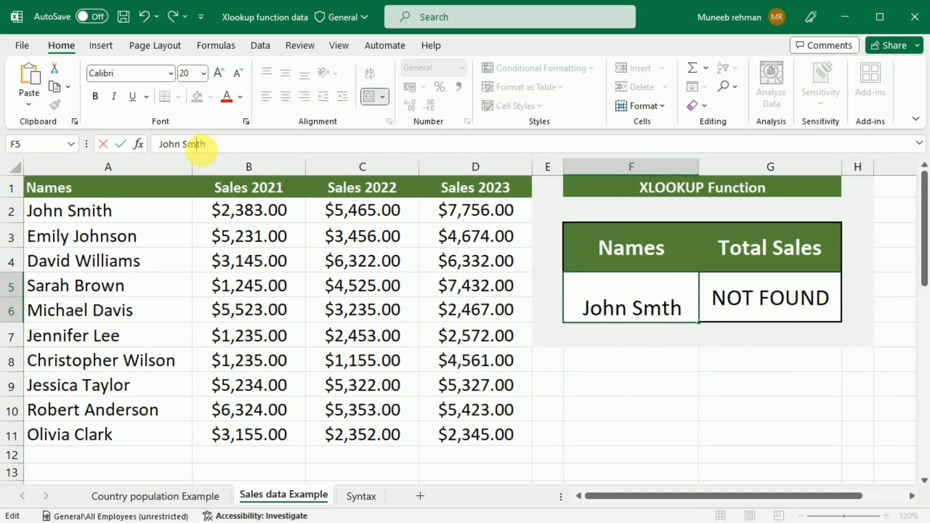
click(197, 144)
text(i)
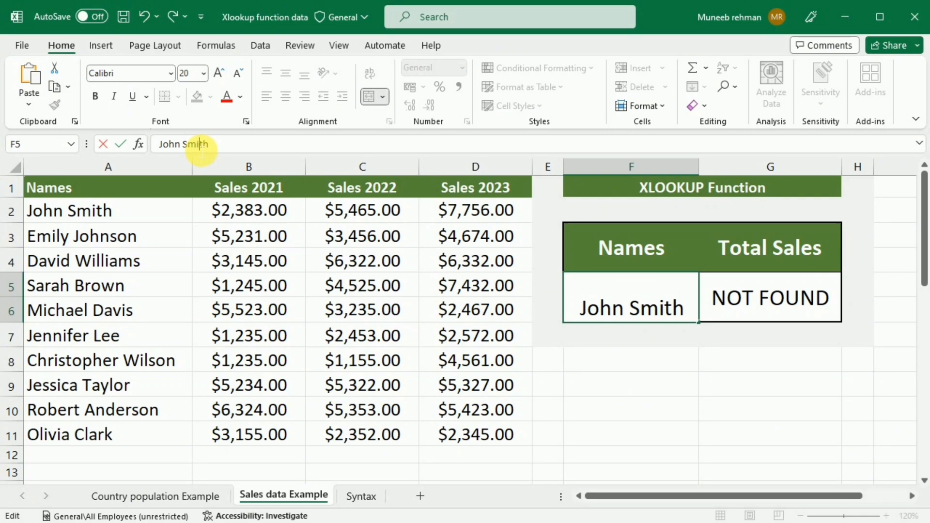
key(Return)
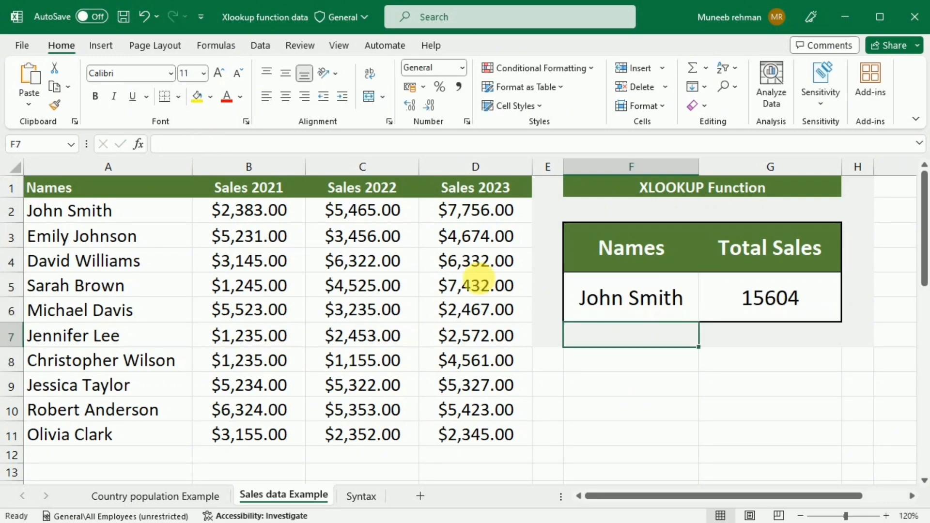
- Replace the name with the fourth salesperson's name, lowercase surname, giving Total Sales 13202
click(620, 324)
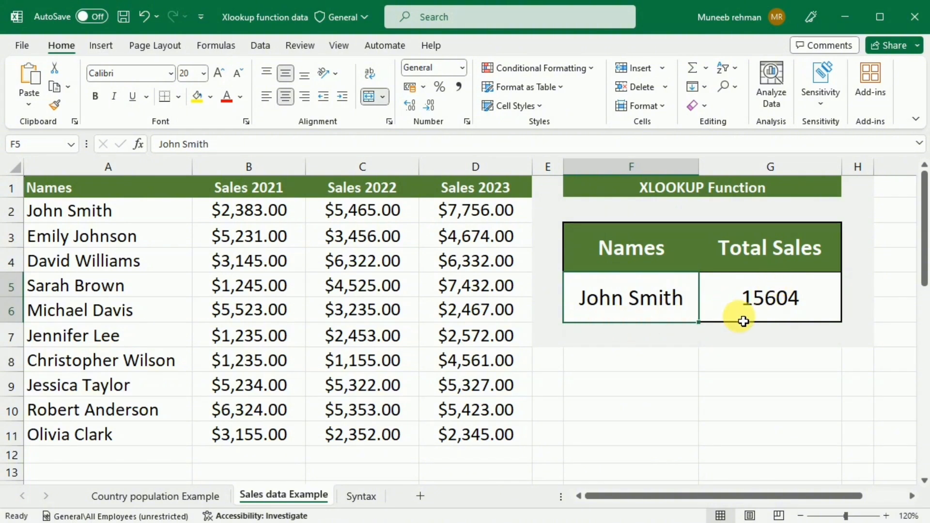
key(BackSpace)
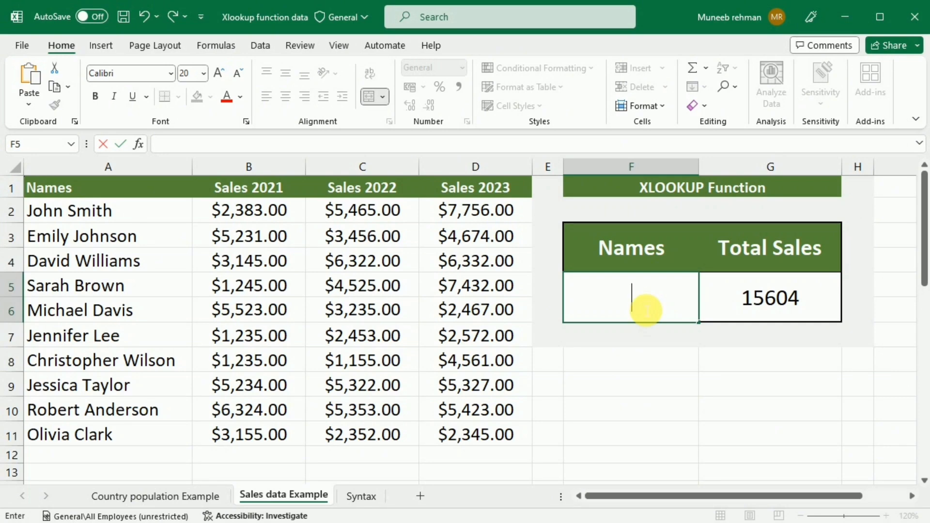
text(Sarah brown)
key(Return)
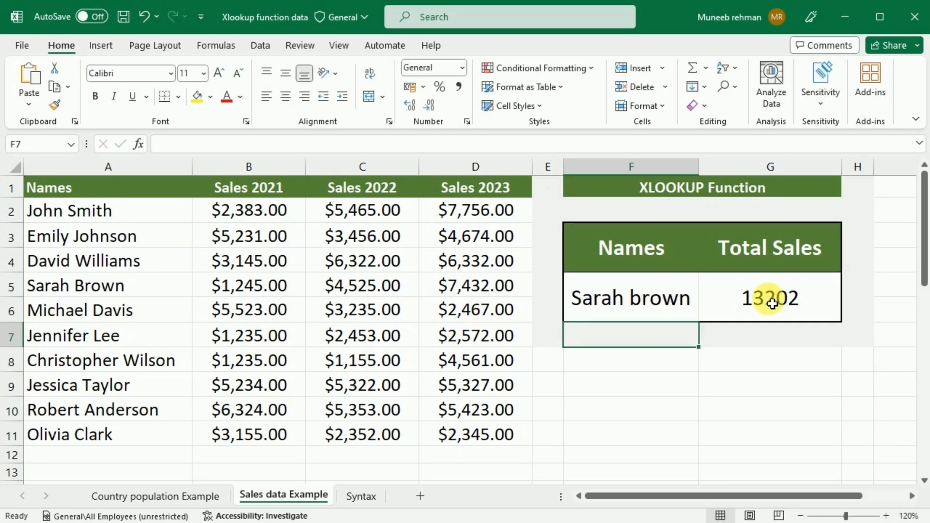
click(685, 318)
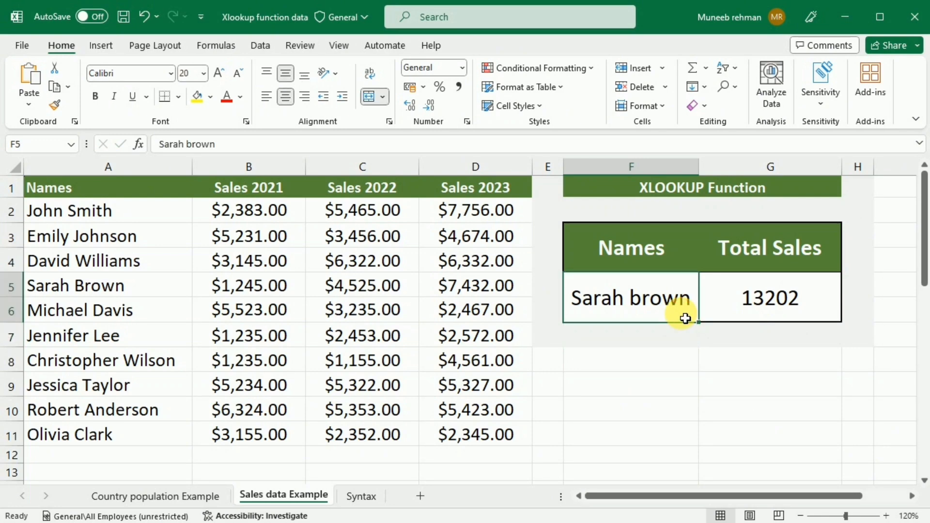